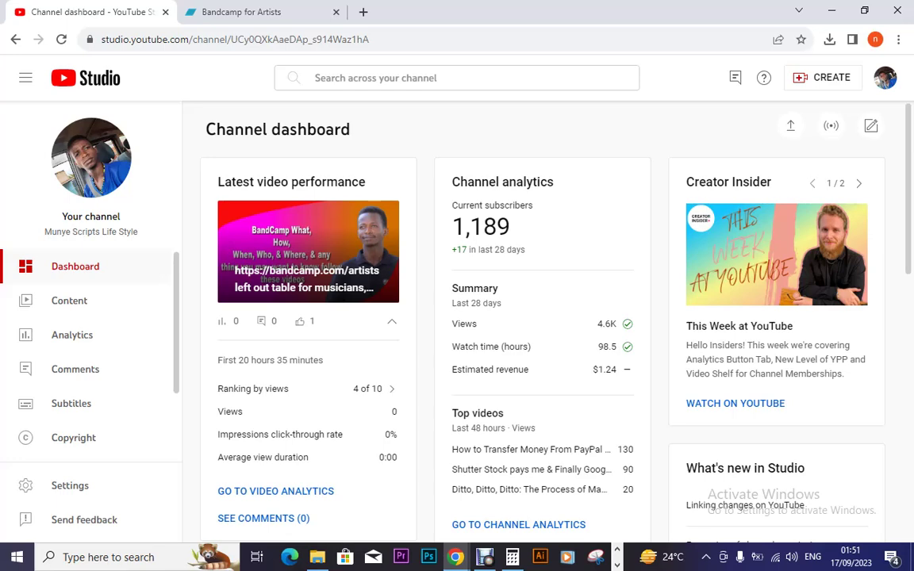
Step: Switch to Bandcamp for Artists, close YouTube Studio, and open a blank new tab
left_click(262, 12)
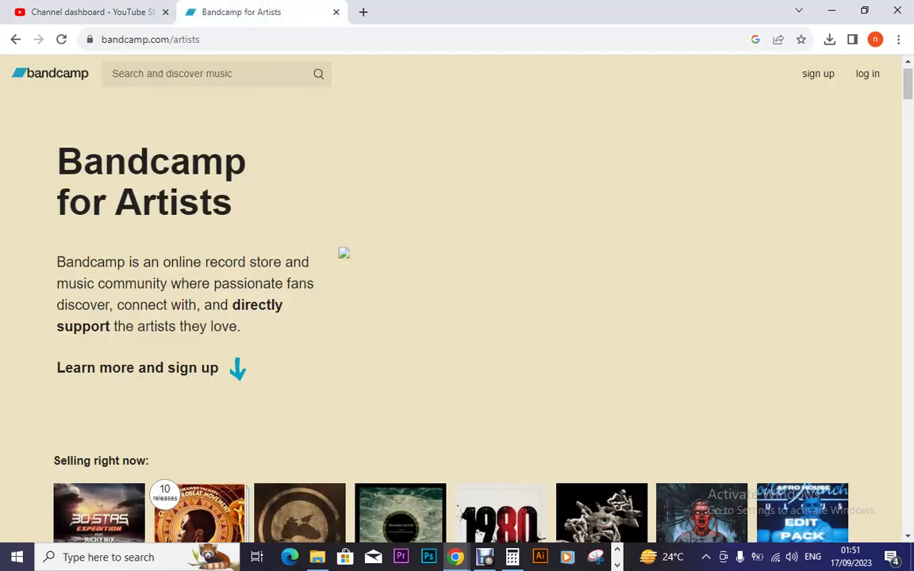
left_click(165, 12)
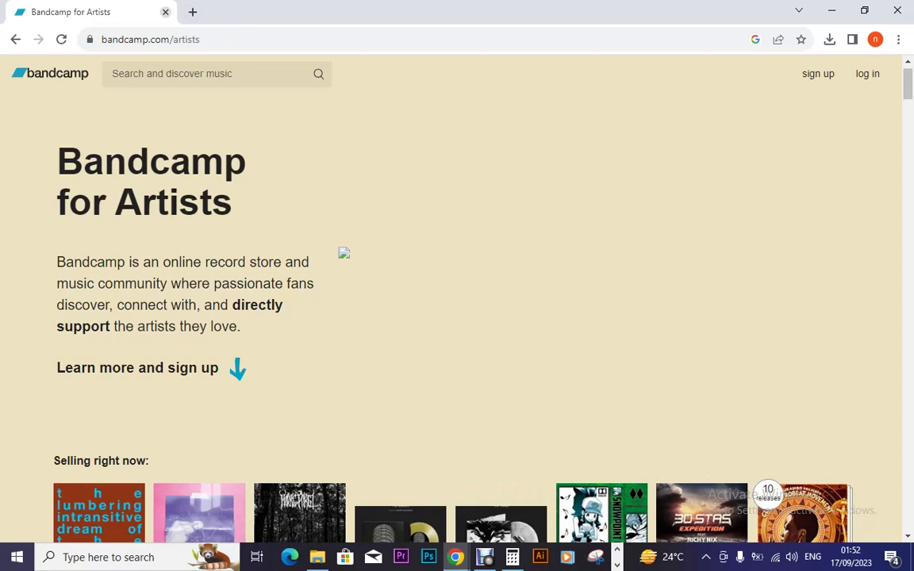
key("ctrl+t")
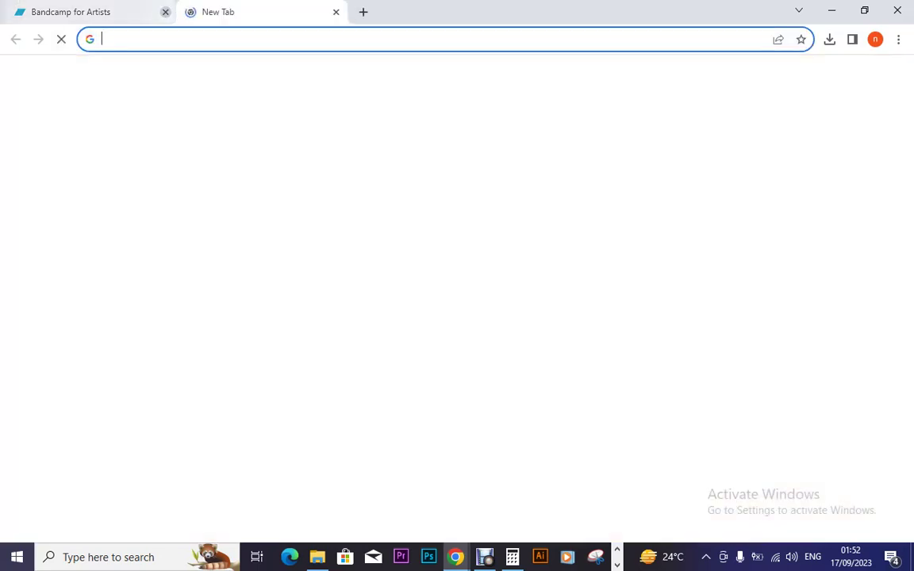
Step: Restore the closed Bandcamp for Artists tab from Chrome's History > Recently closed list
left_click(165, 12)
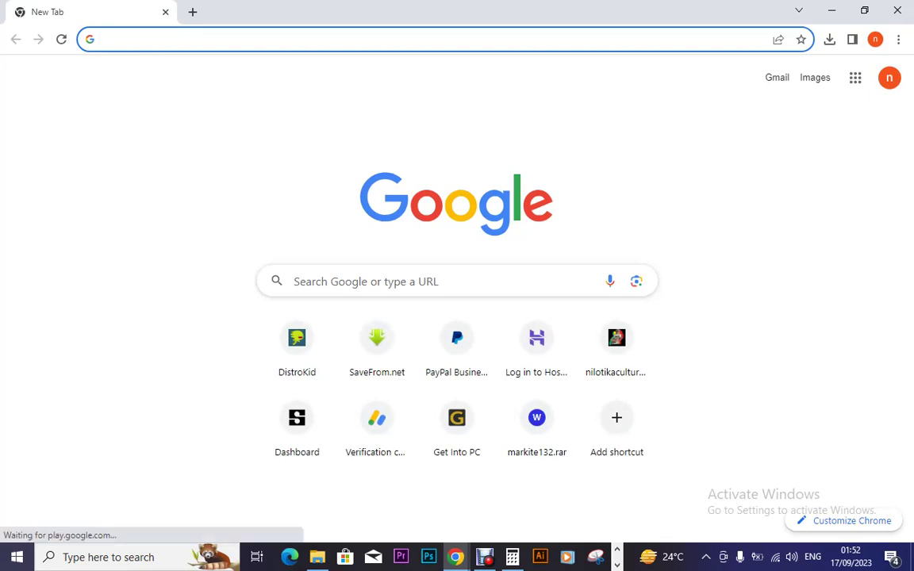
left_click(898, 38)
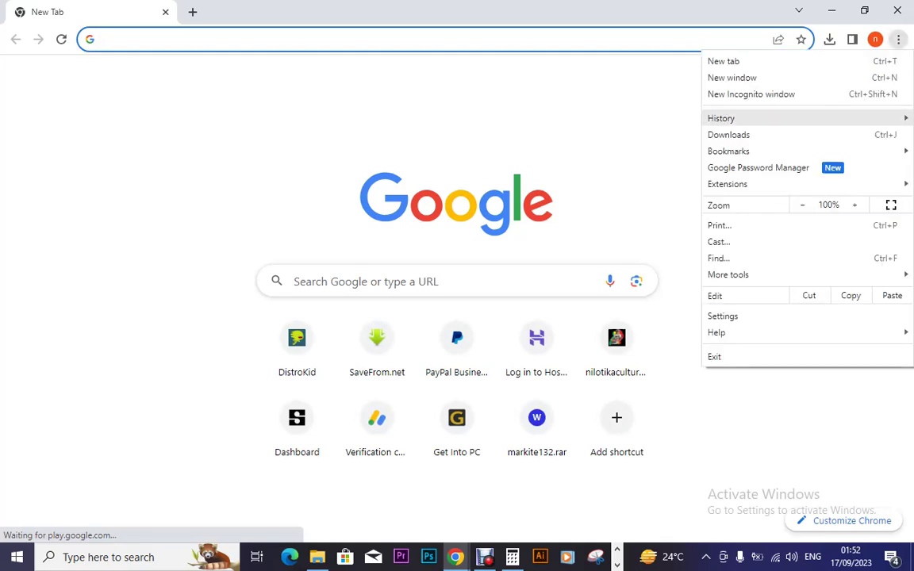
mouse_move(721, 118)
left_click(445, 159)
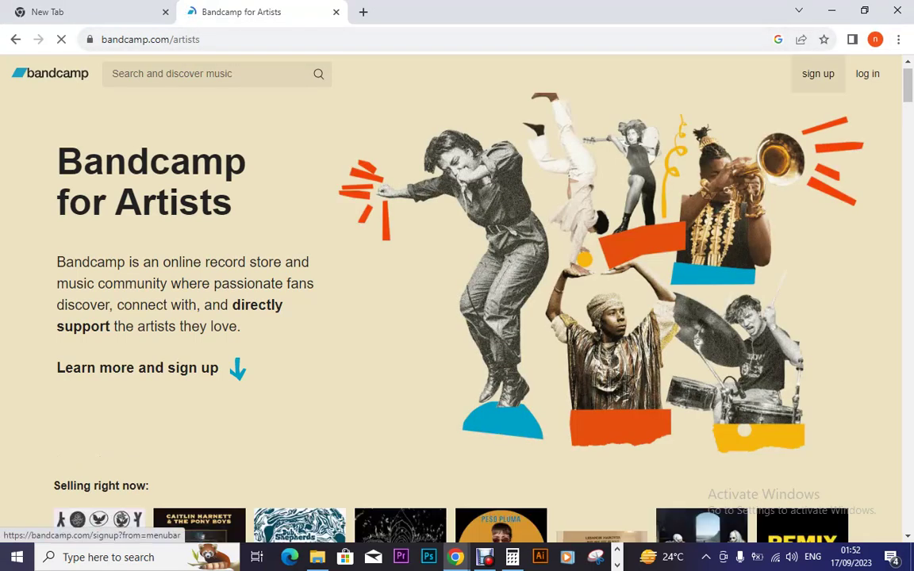
Step: Look over Bandcamp's artist sign-up form, then replace that tab with a blank new tab
left_click(818, 73)
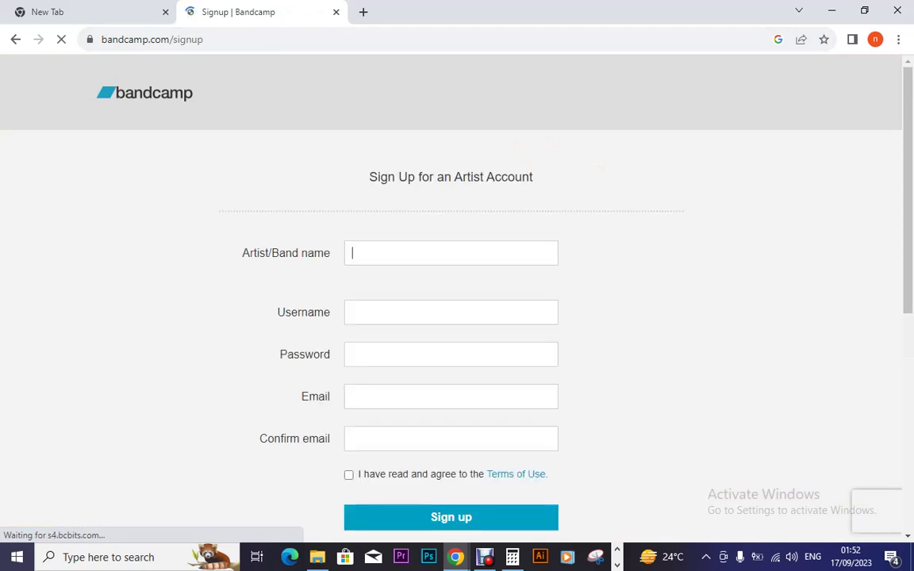
scroll(451, 317, "down", 3)
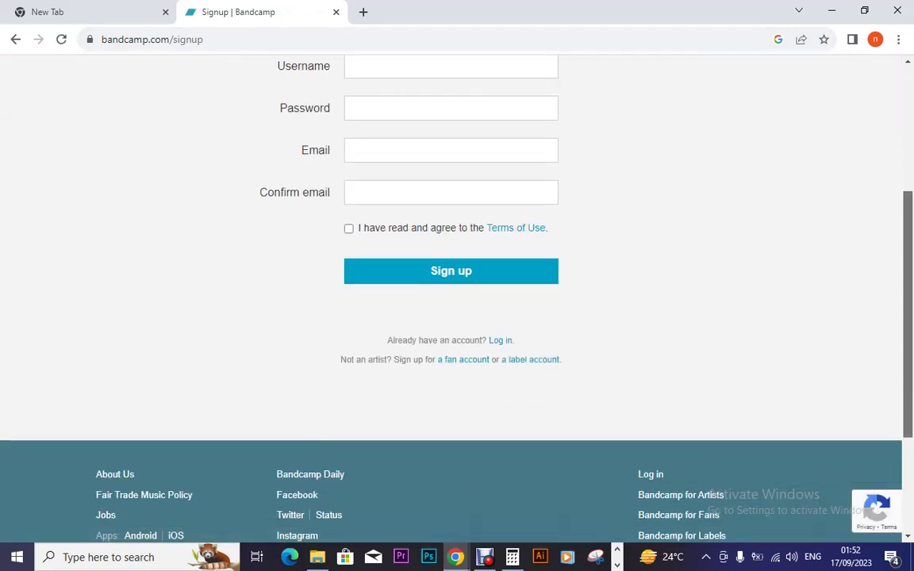
scroll(451, 318, "up", 3)
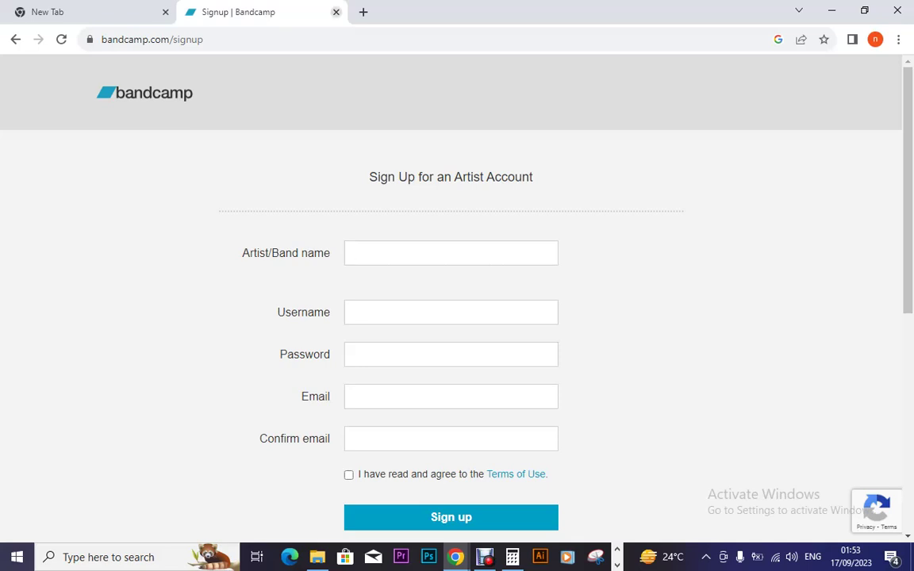
key("ctrl+w")
key("ctrl+t")
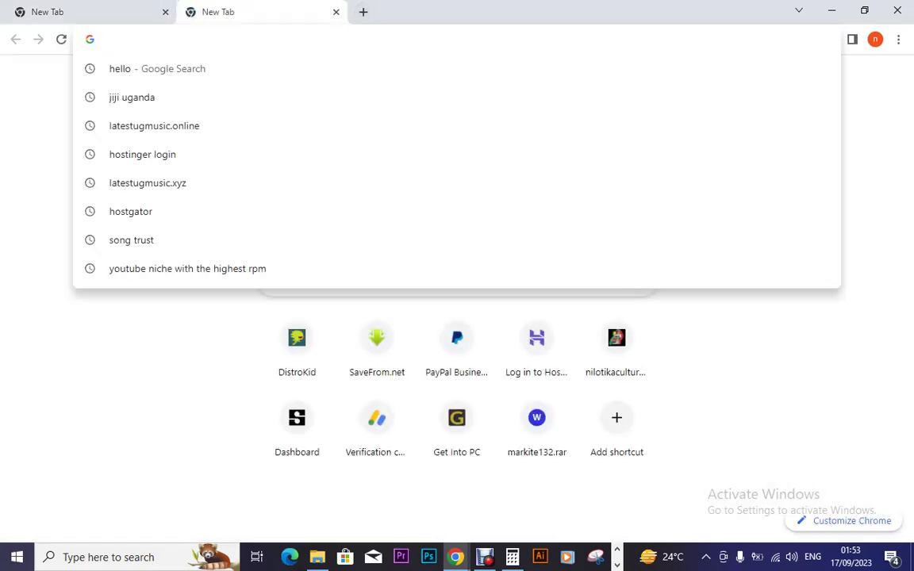
Step: Search Google for 'bandcamp sign up' and scroll through the results
type("band")
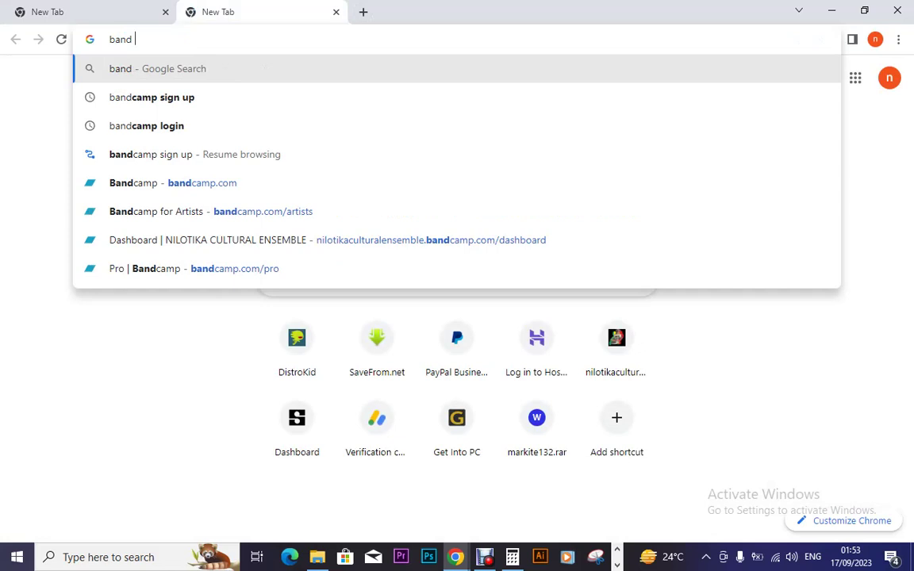
key("Down")
key("Return")
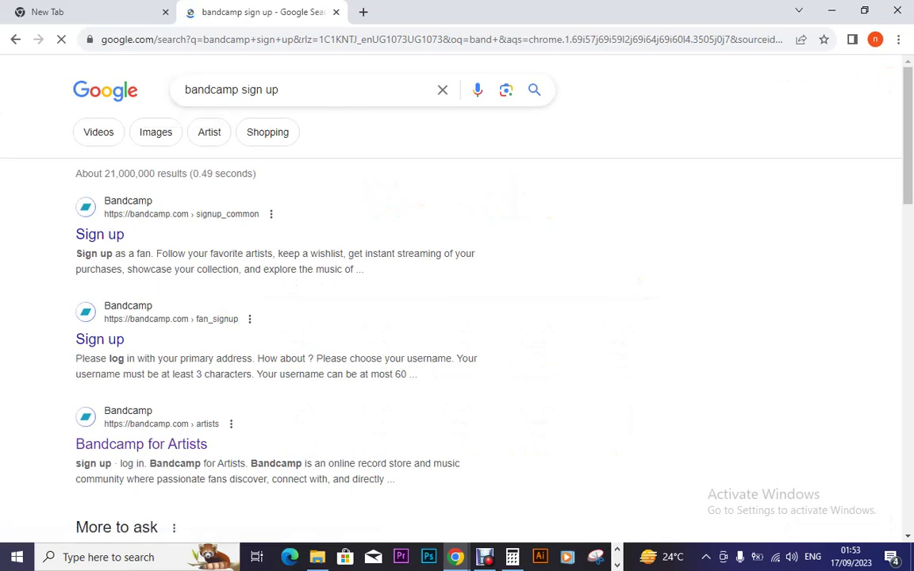
scroll(457, 293, "down", 5)
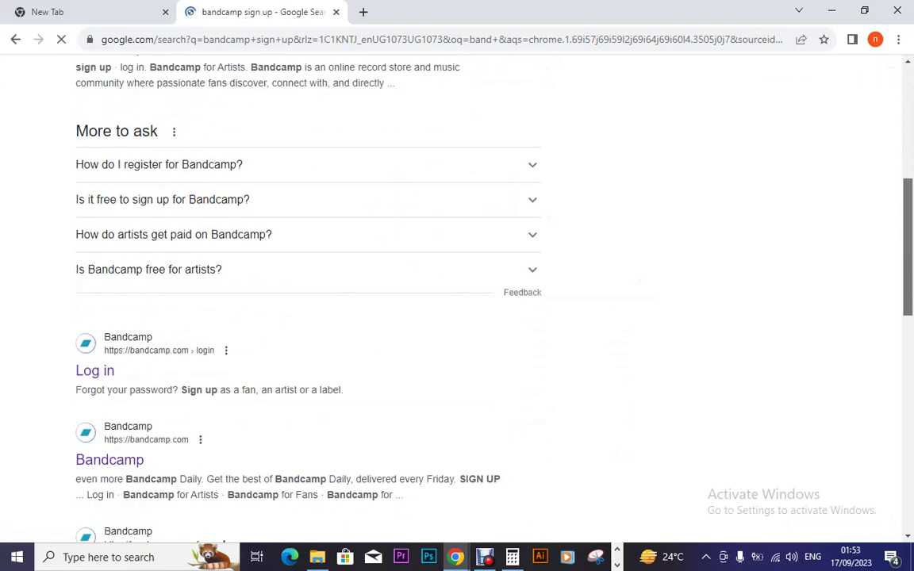
scroll(457, 294, "down", 3)
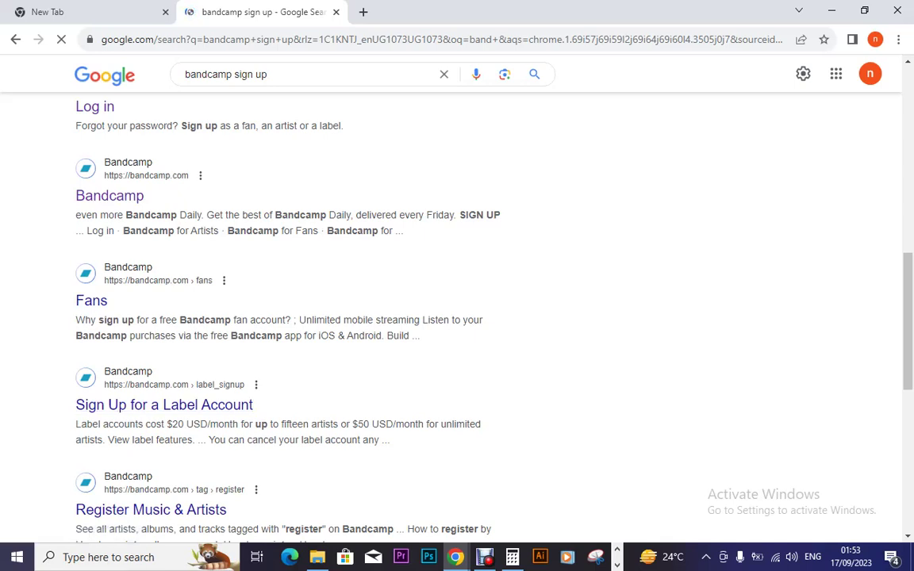
scroll(457, 317, "down", 2)
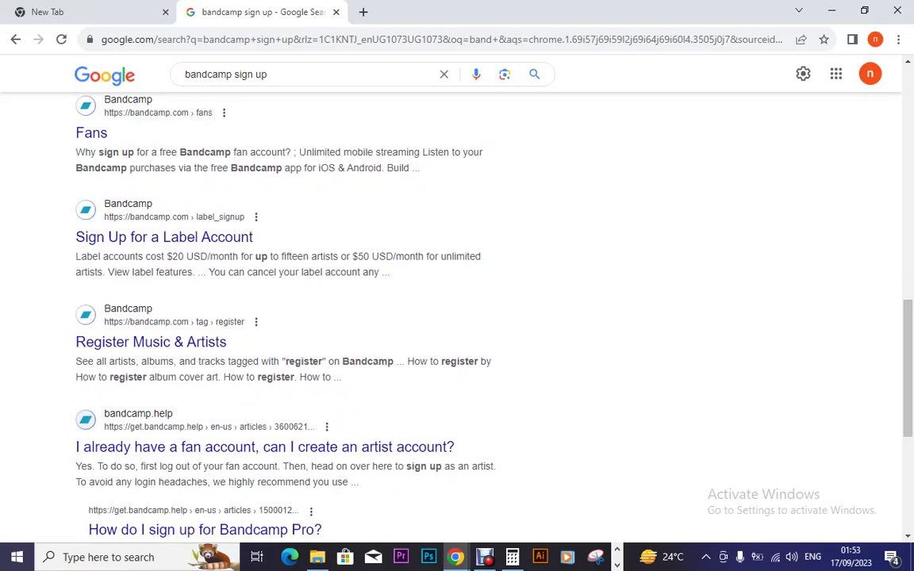
scroll(457, 318, "down", 4)
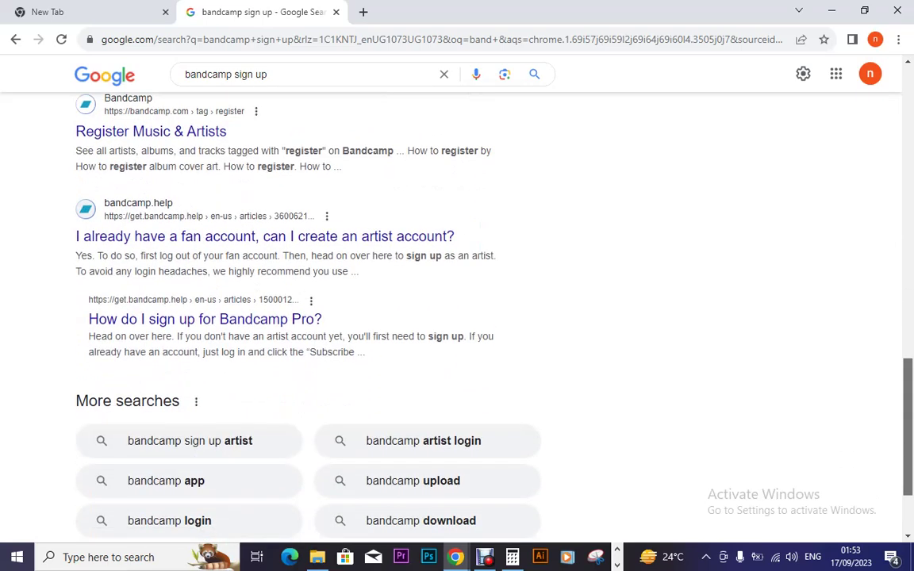
scroll(457, 317, "up", 10)
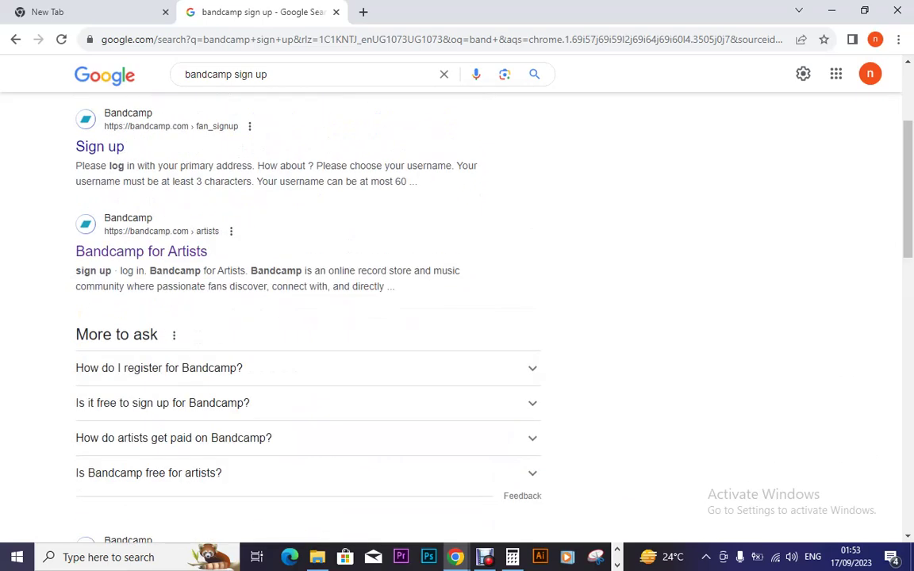
Step: Refine the search to 'bandcamp sign up artist'
left_click(267, 73)
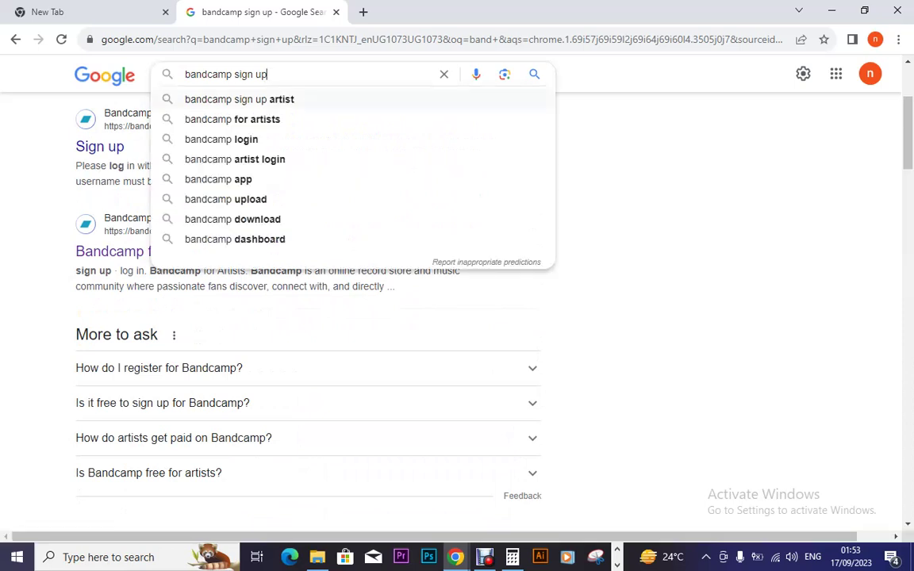
key("Down")
key("Return")
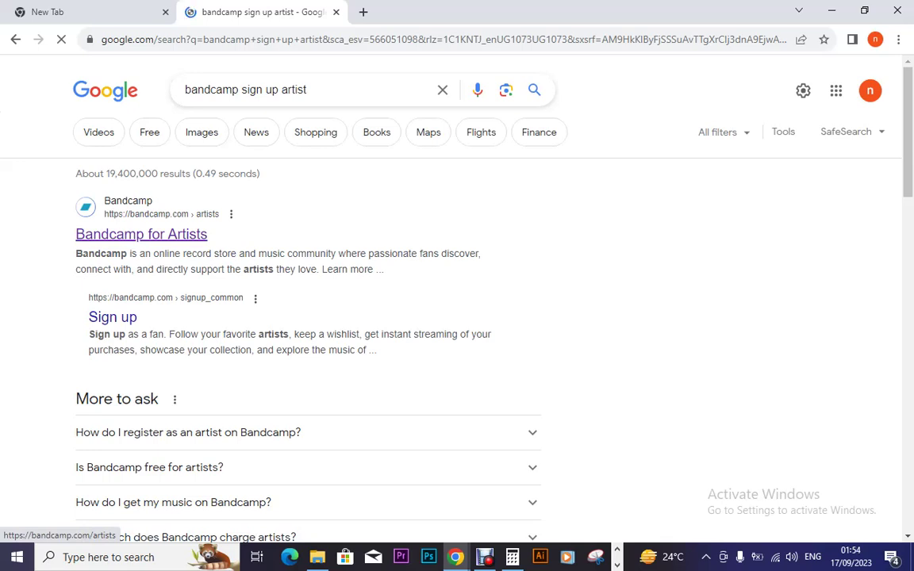
Step: Open the Bandcamp for Artists result and scroll down to the featured artists
left_click(142, 234)
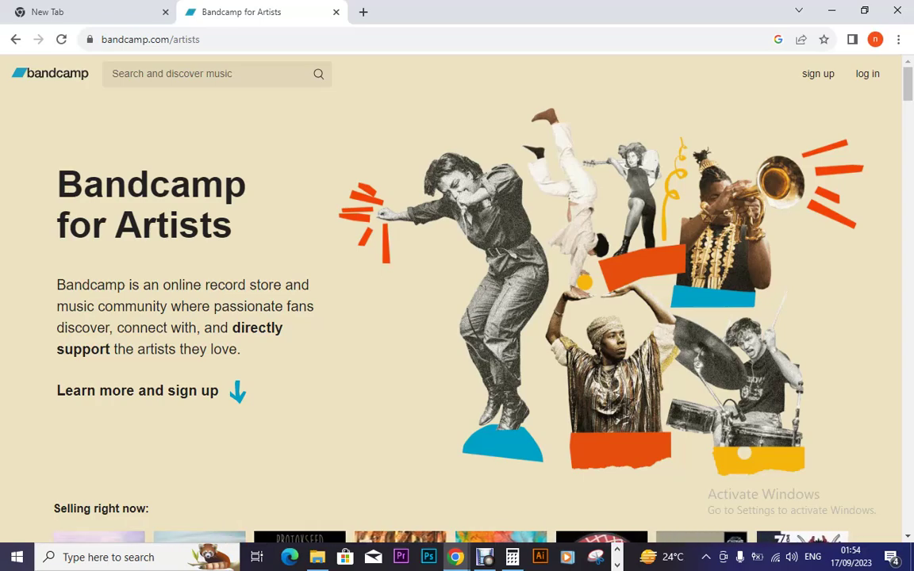
scroll(457, 317, "down", 3)
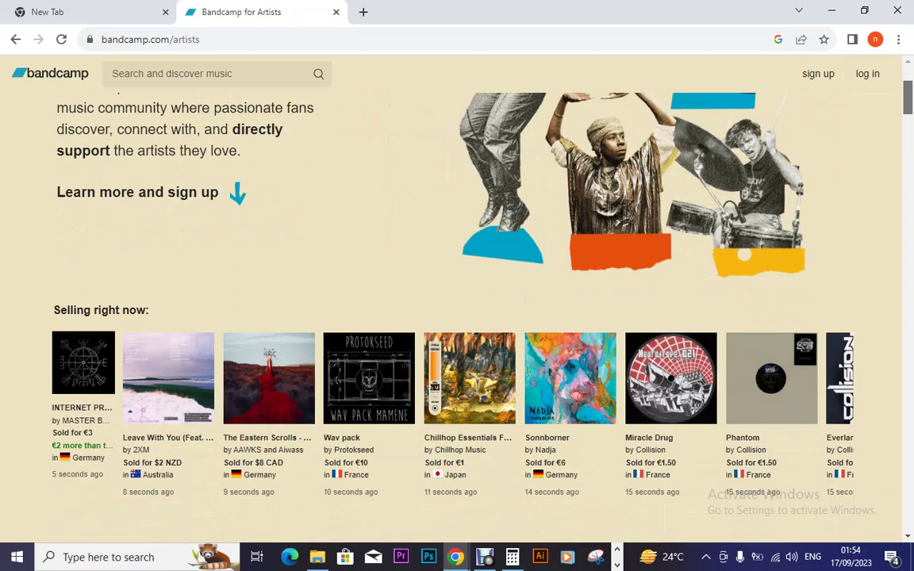
scroll(458, 317, "down", 1)
scroll(457, 317, "down", 2)
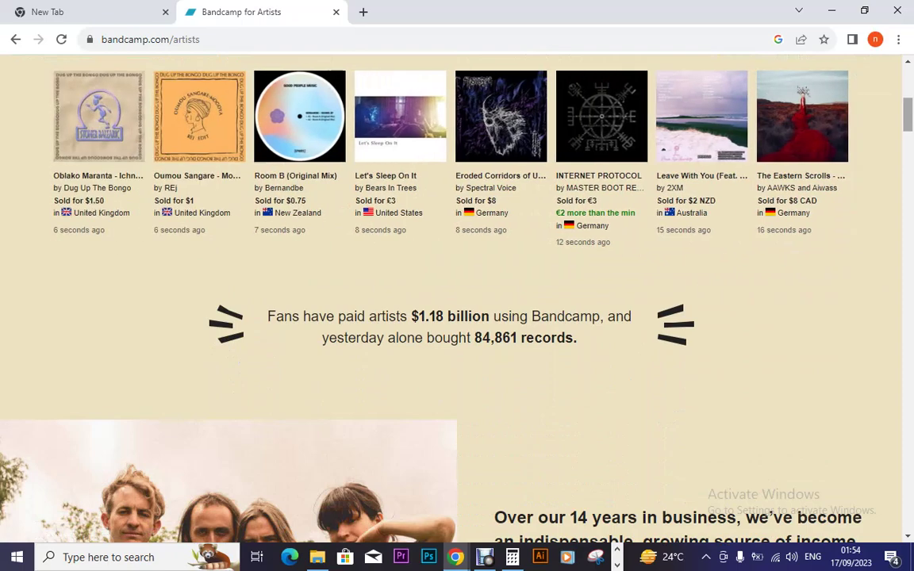
scroll(457, 302, "down", 5)
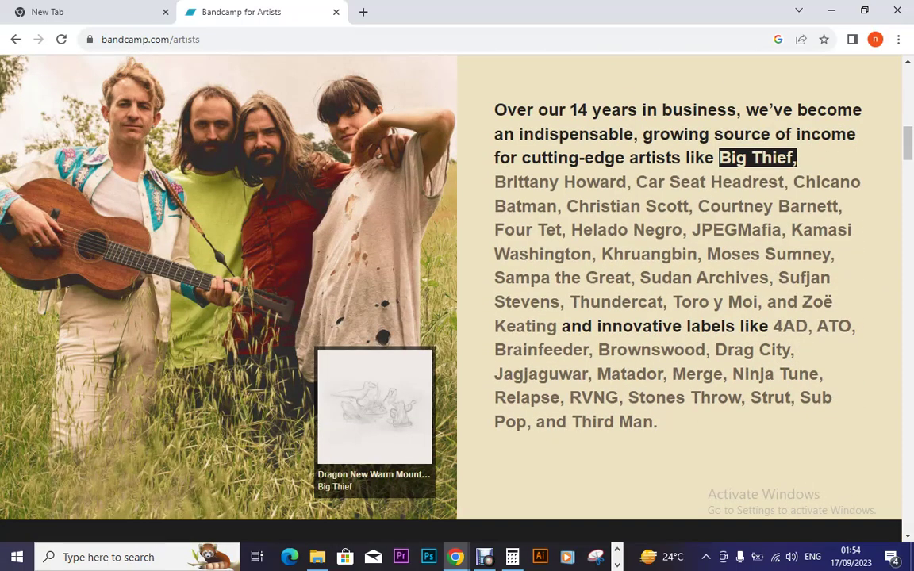
mouse_move(524, 206)
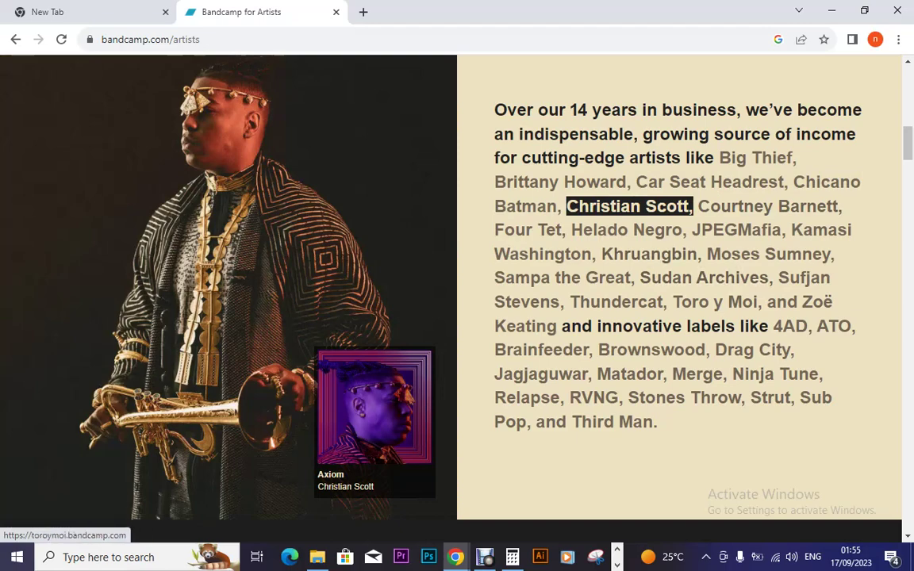
Step: Scroll through the testimonials, return to the top, and select the bandcamp.com/artists address
scroll(789, 326, "down", 6)
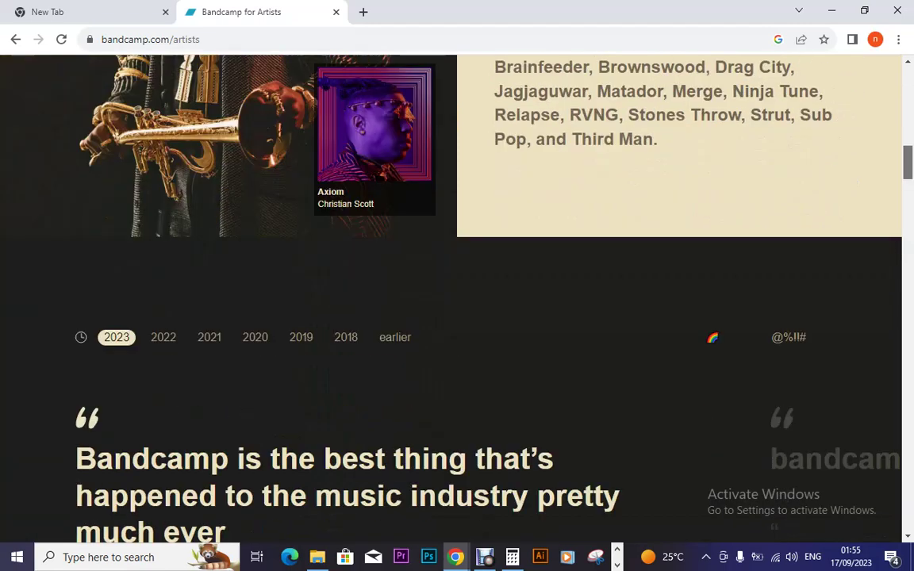
scroll(790, 326, "down", 1)
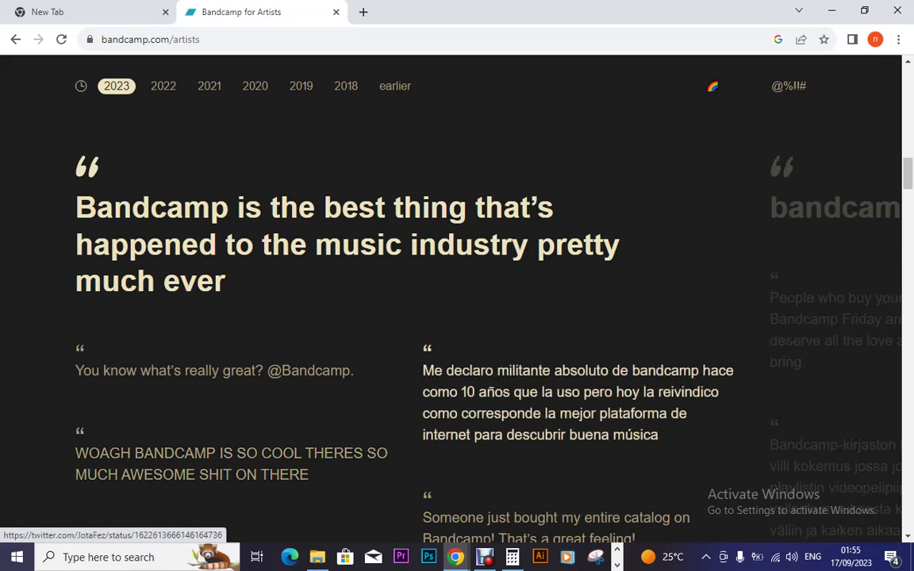
scroll(458, 317, "down", 5)
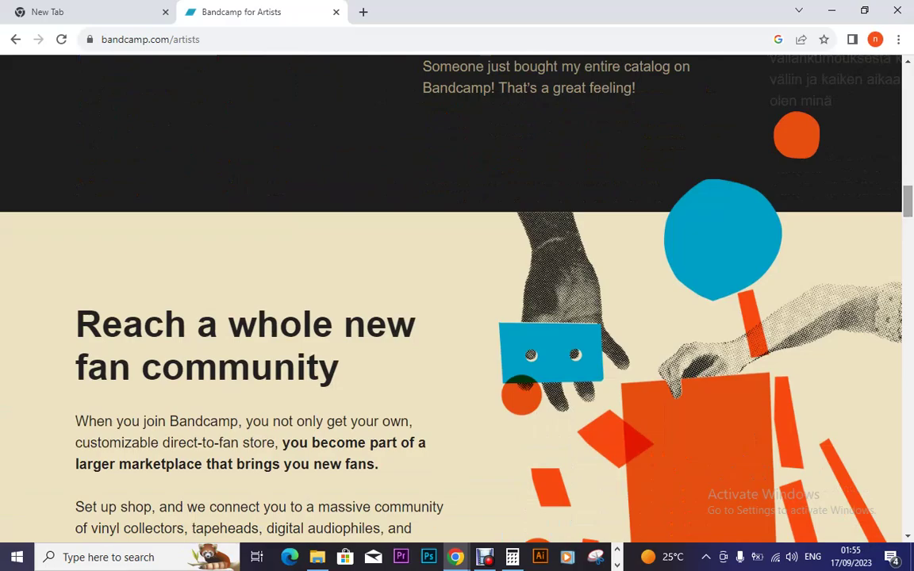
scroll(457, 317, "up", 6)
scroll(457, 317, "up", 10)
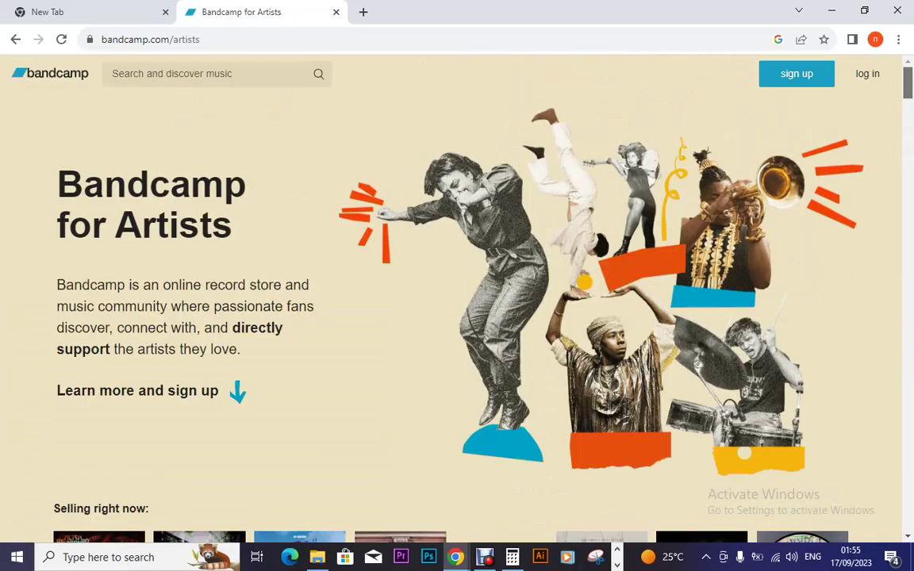
scroll(457, 318, "down", 5)
scroll(457, 317, "up", 5)
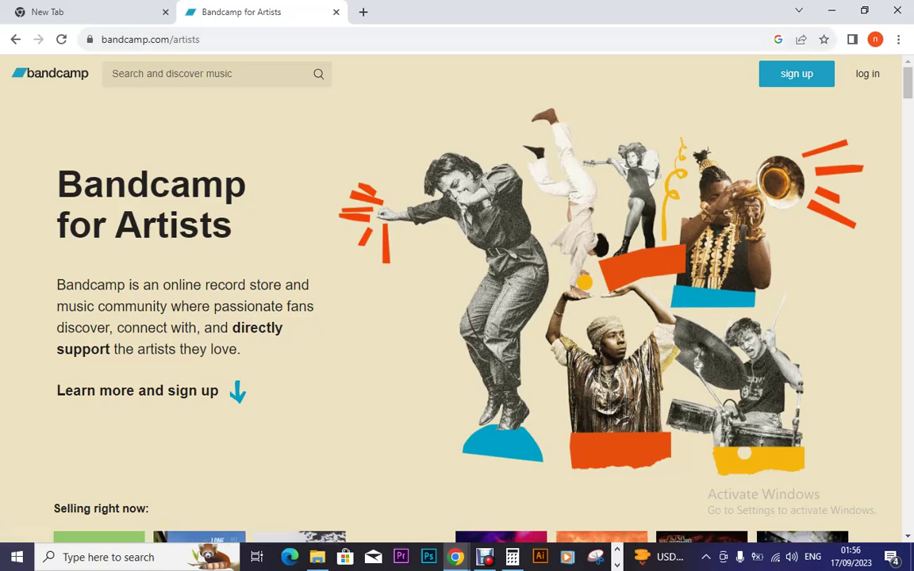
key("ctrl+l")
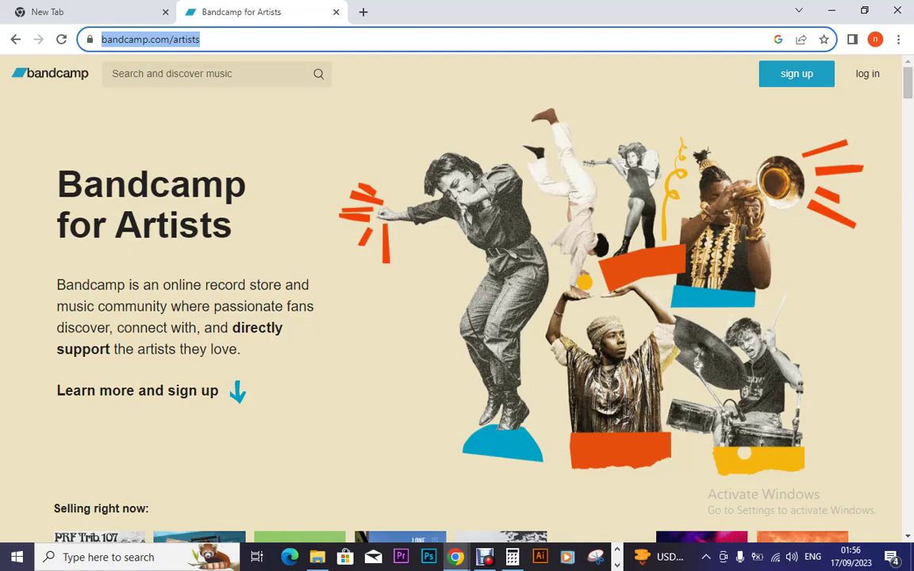
Step: Reload bandcamp.com/artists and go to the artist sign-up page
key("Return")
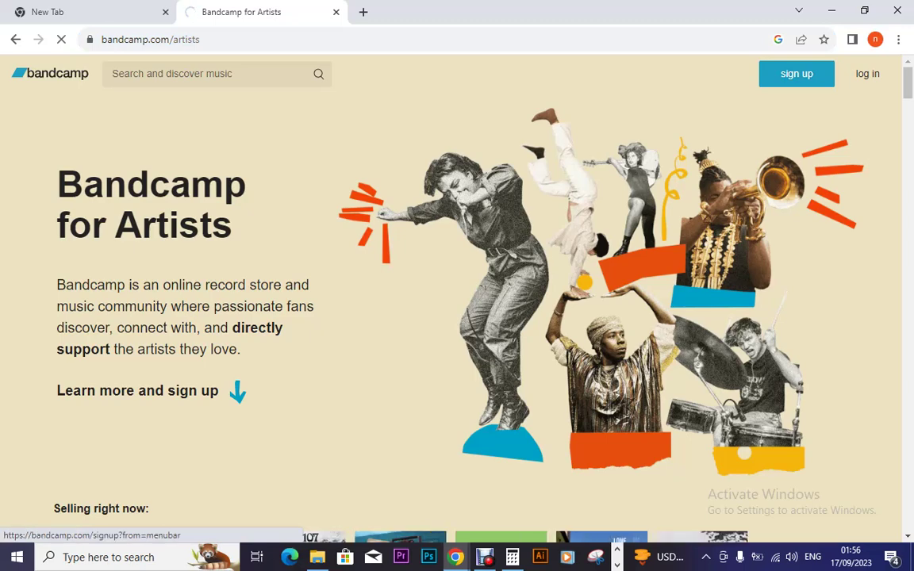
left_click(797, 73)
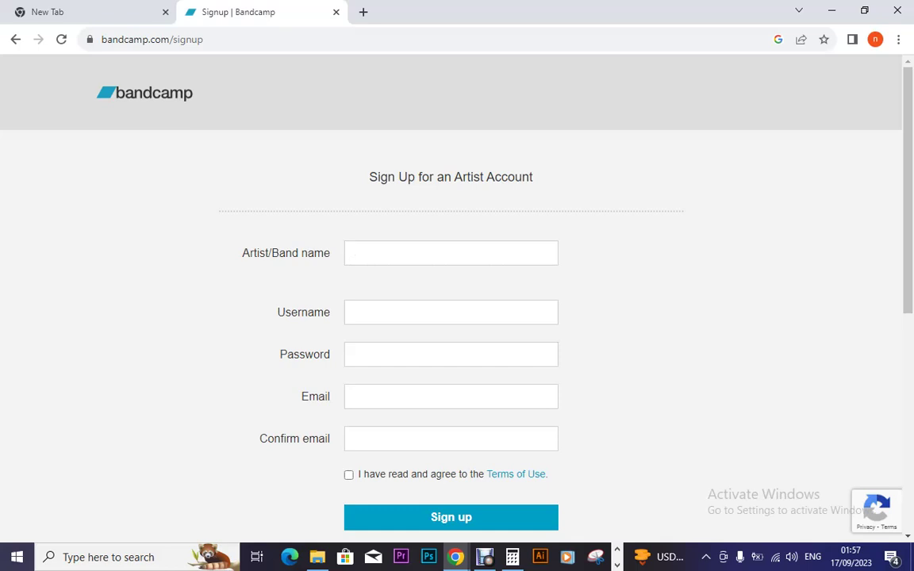
Step: Enter 'Munye Scripts Life Style' as the band name and start a username
type("Mu nye")
key("BackSpace")
key("BackSpace")
key("BackSpace")
type("nye Scripts Lif")
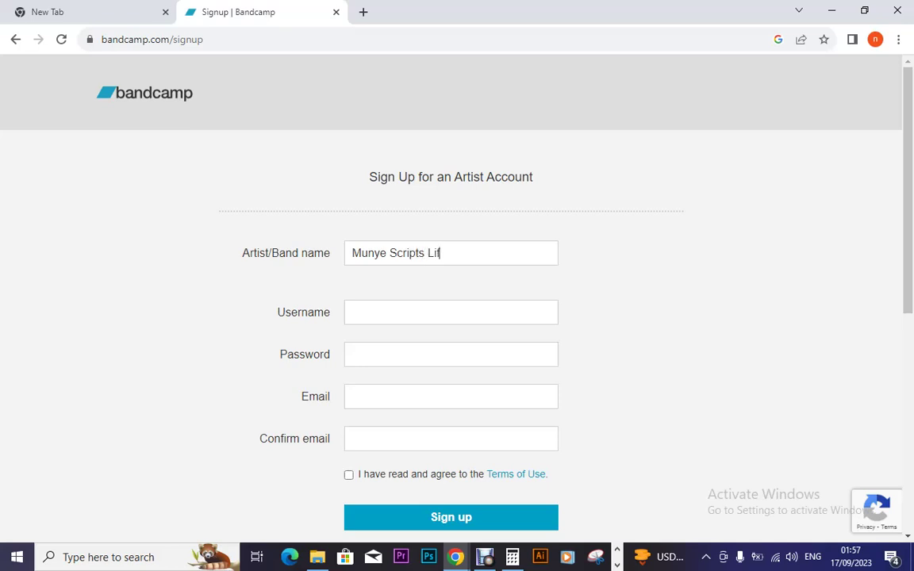
type("e Style")
left_click(428, 312)
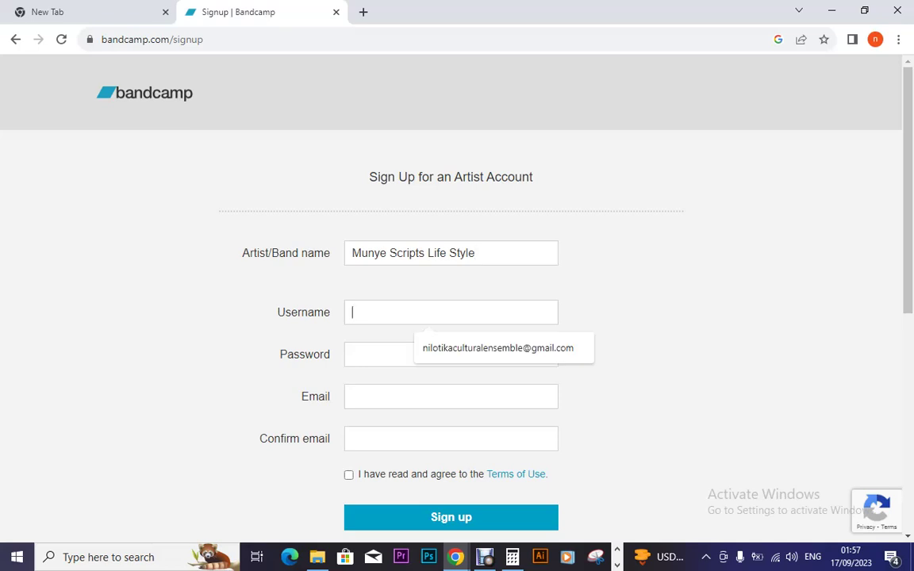
type("nyenje")
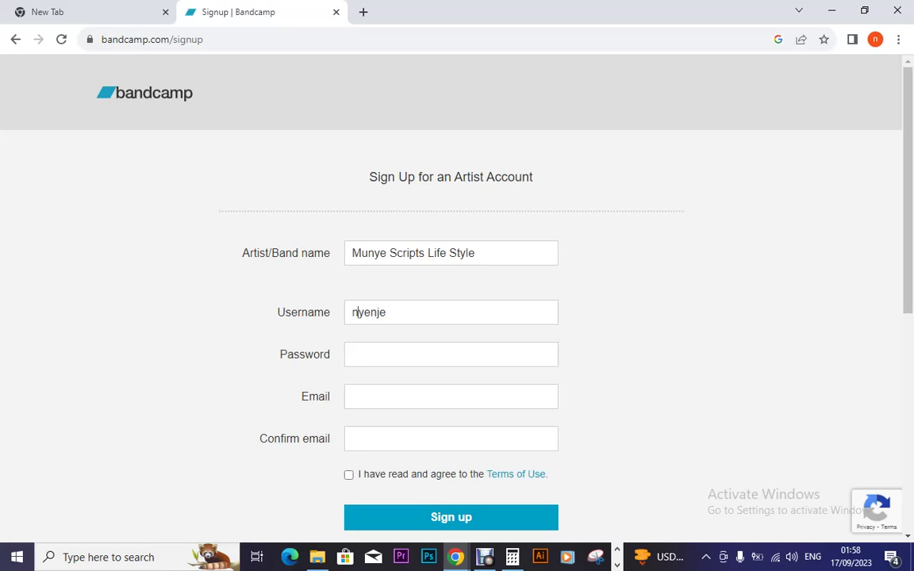
Step: Move 'Life Style' from the band name into the username, prefixed by 'Munye Scripts'
left_click(476, 252)
left_click_drag(476, 252, 428, 253)
key("ctrl+c")
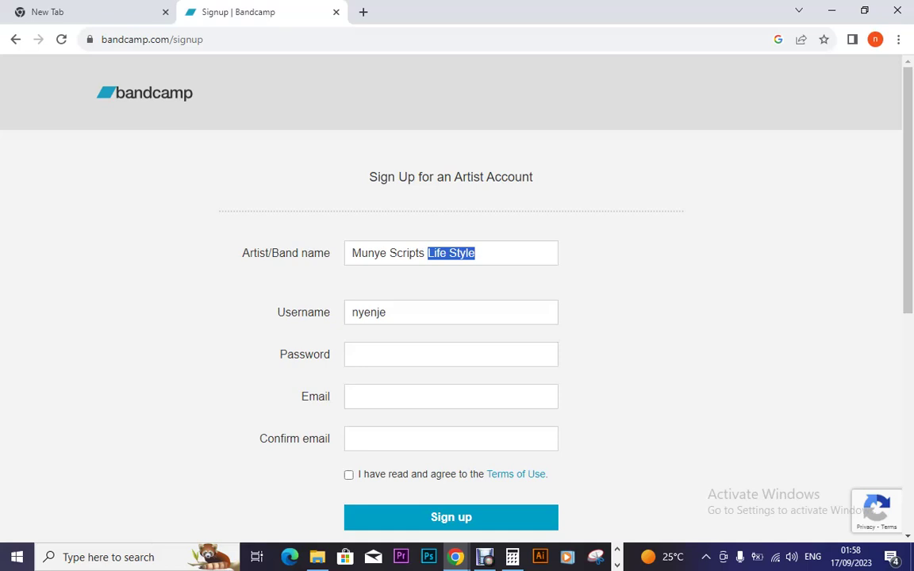
key("BackSpace")
left_click(386, 313)
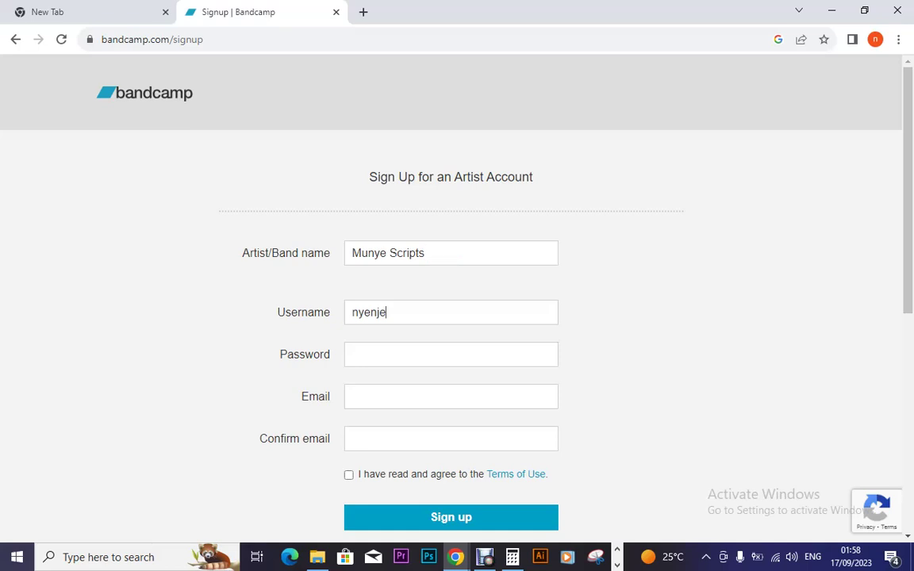
key("ctrl+a")
key("ctrl+v")
left_click(429, 253)
key("ctrl+a")
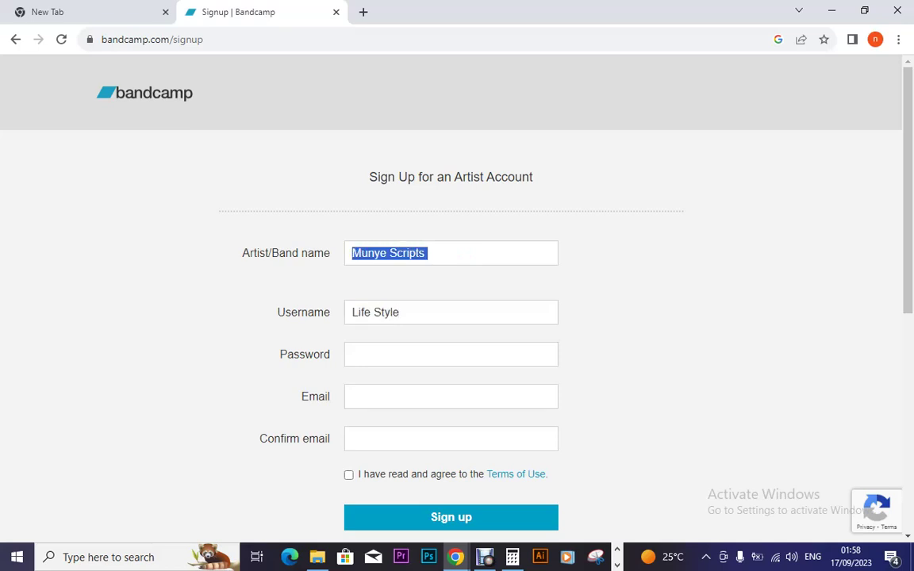
left_click(352, 312)
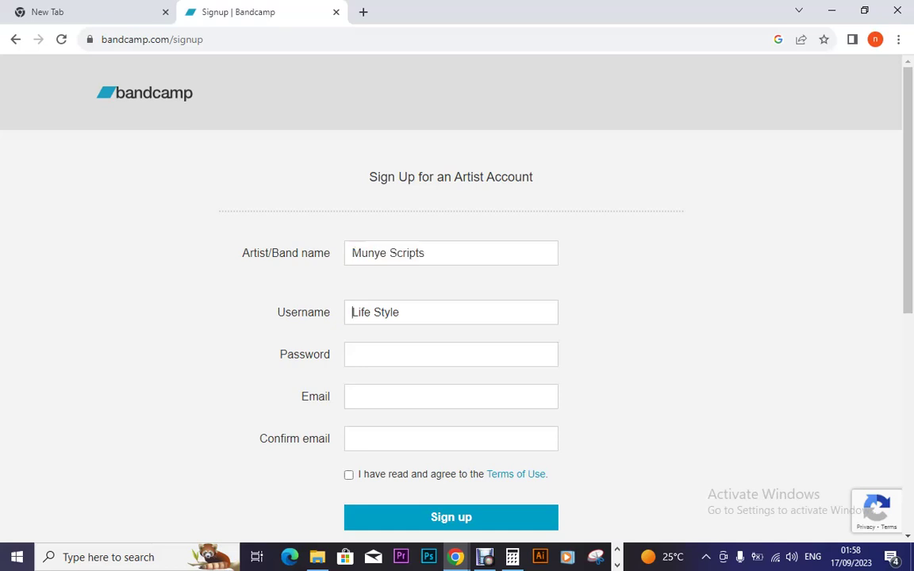
type("Munye Scripts")
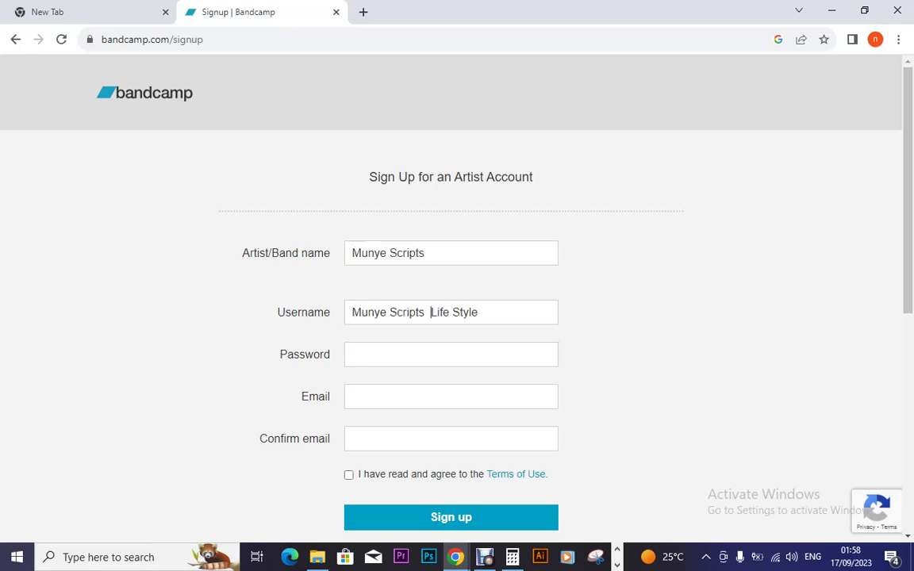
Step: Enter the account password and tidy the end of the username
left_click(353, 355)
type("•••••")
key("BackSpace")
key("BackSpace")
key("BackSpace")
key("BackSpace")
key("BackSpace")
type("12345678910")
left_click(478, 312)
type("m")
key("BackSpace")
Step: Fill in the email and confirmation email, then tick the Terms of Use box
left_click(353, 397)
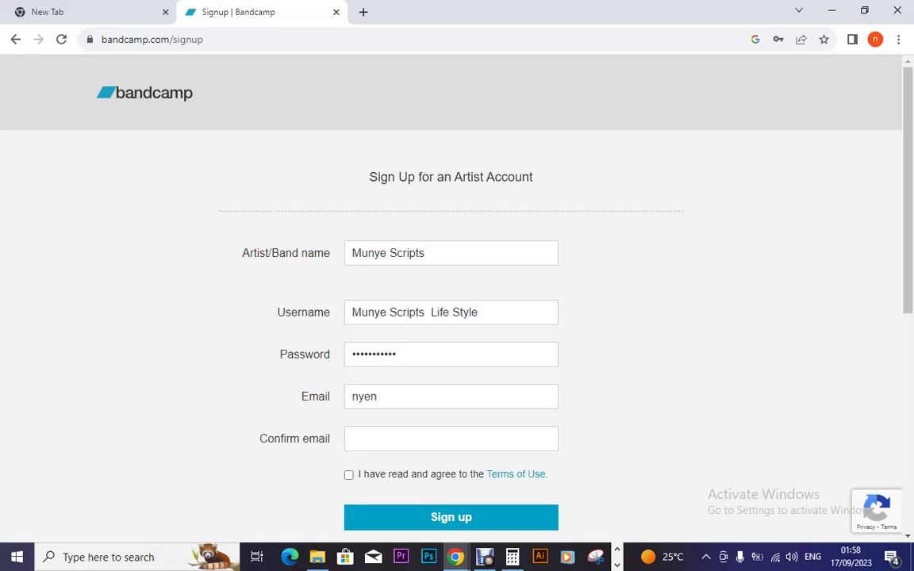
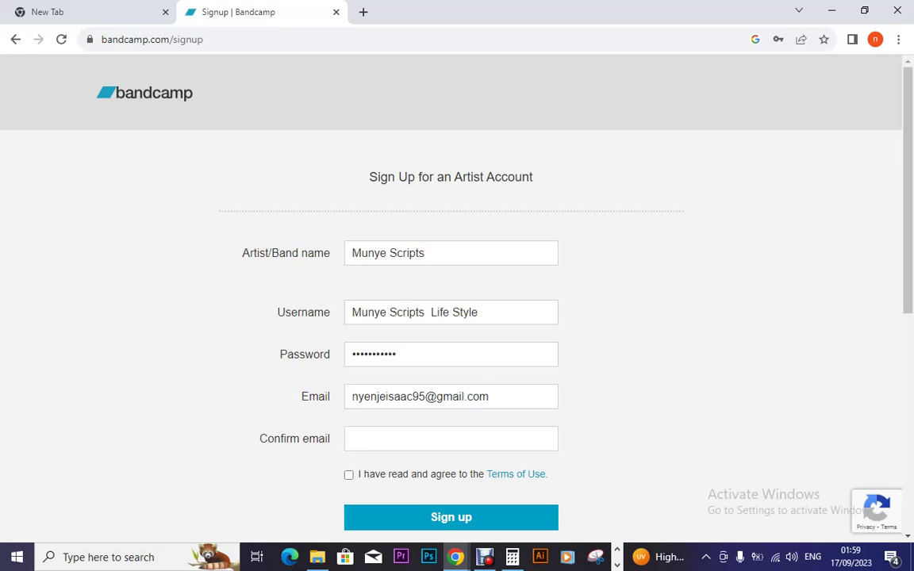
left_click(451, 439)
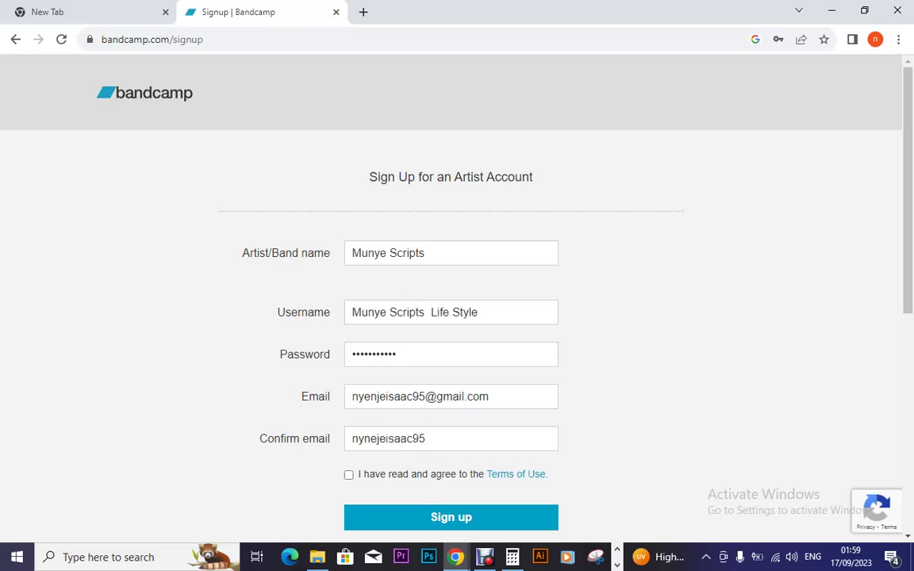
key("Tab")
key("space")
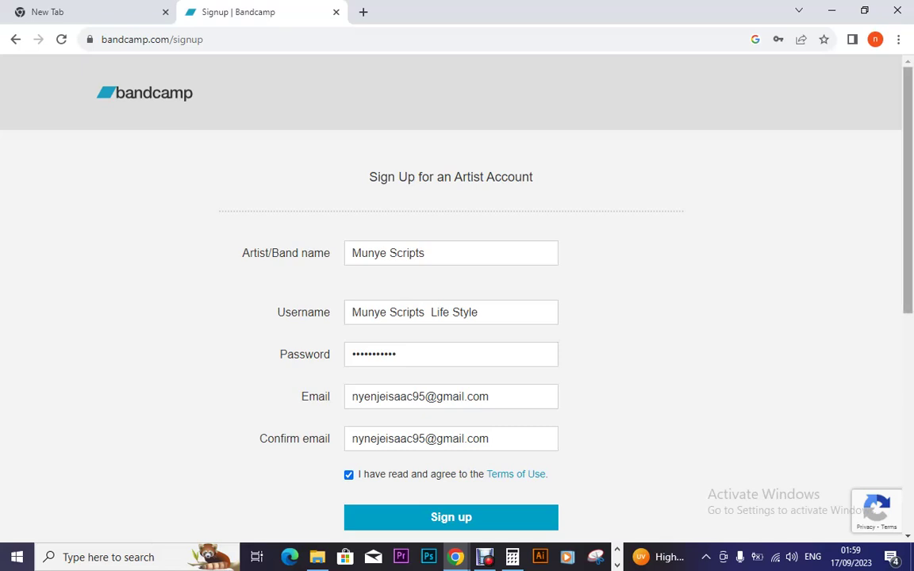
Step: Open the Terms of Use link in a new tab
scroll(451, 302, "down", 1)
scroll(451, 302, "down", 1)
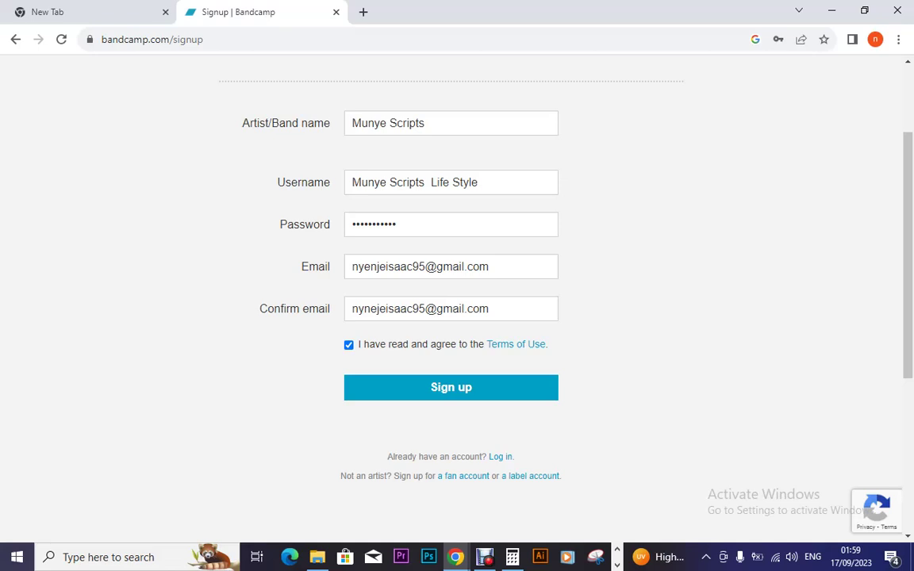
right_click(513, 347)
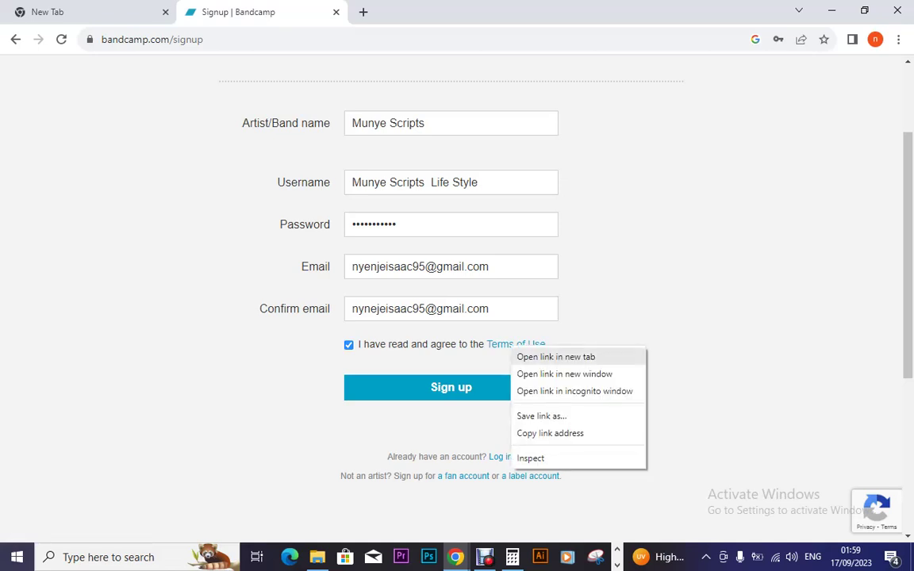
left_click(556, 357)
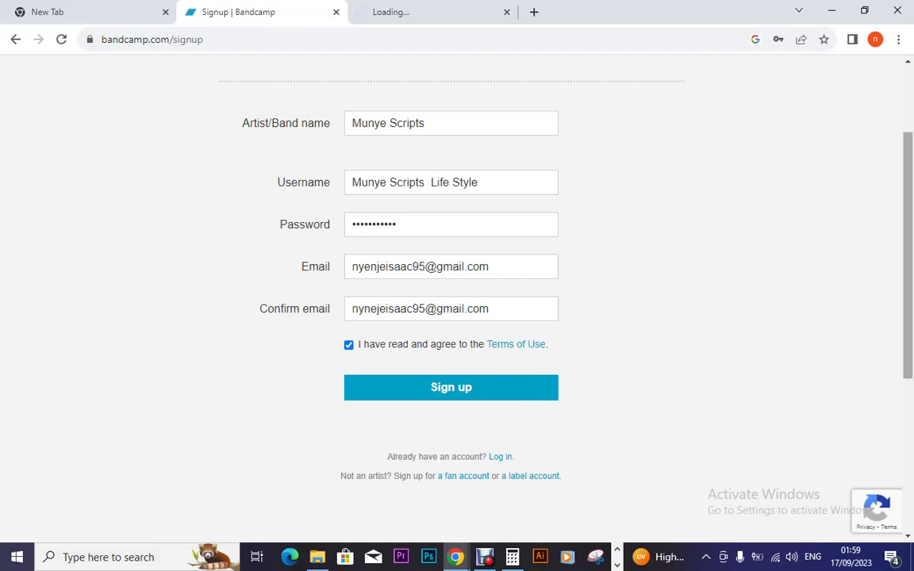
Step: Submit the sign-up form, which flags the spaced username and mismatched emails
scroll(457, 293, "up", 1)
scroll(457, 293, "down", 3)
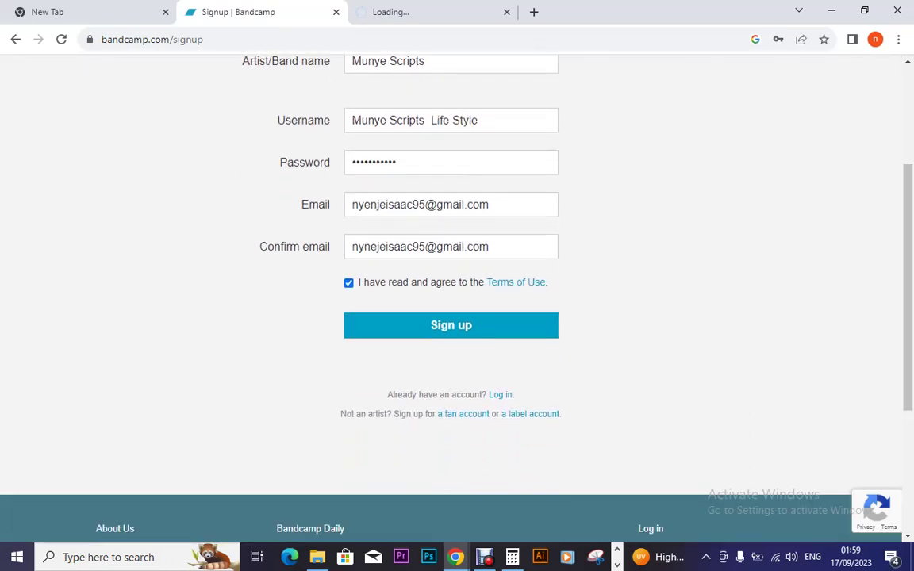
key("Return")
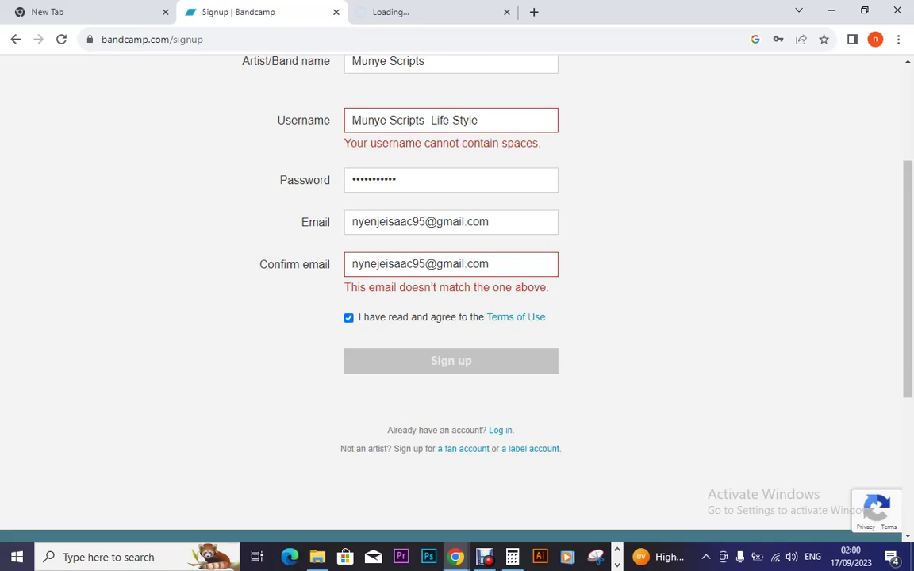
Step: Correct the typo in the confirmation email so it matches the email, keeping the terms checked
left_click(376, 264)
key("BackSpace")
double_click(385, 264)
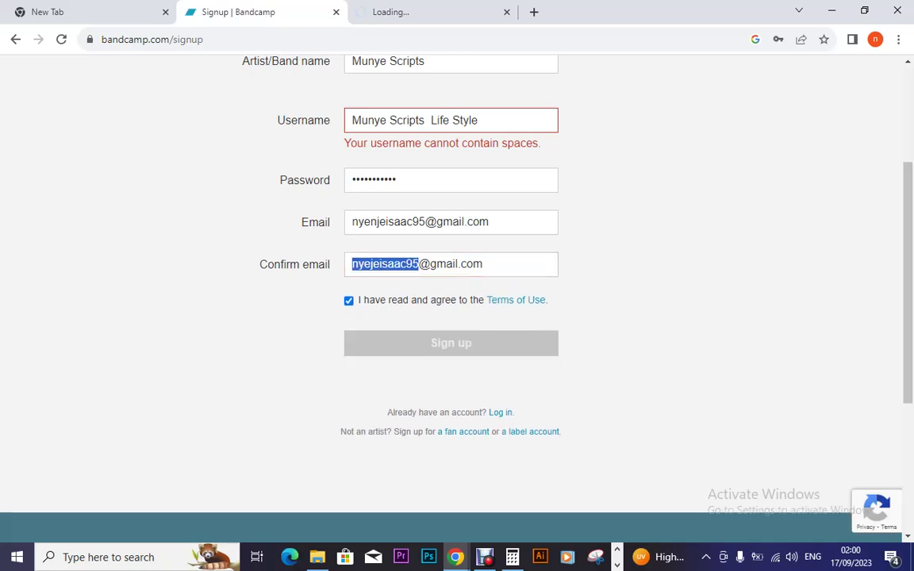
left_click(372, 264)
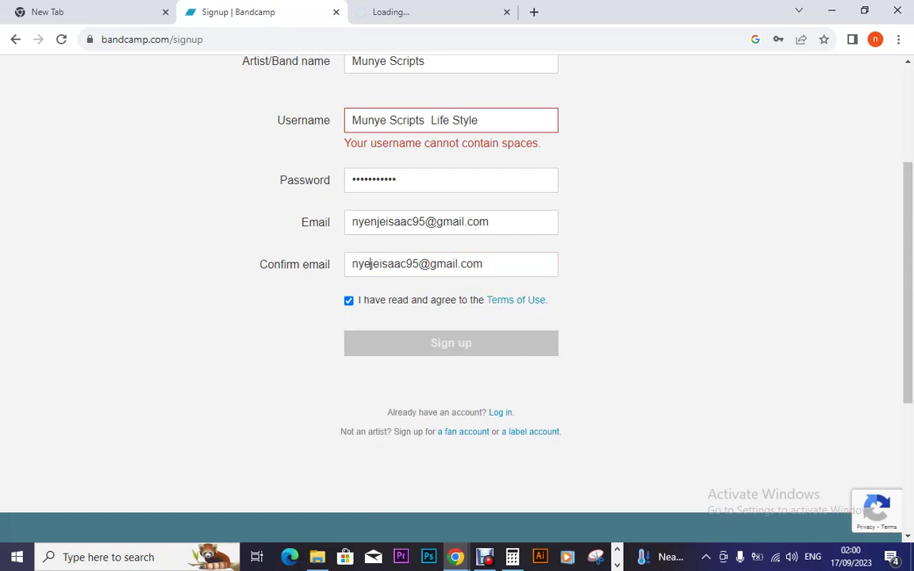
type("n")
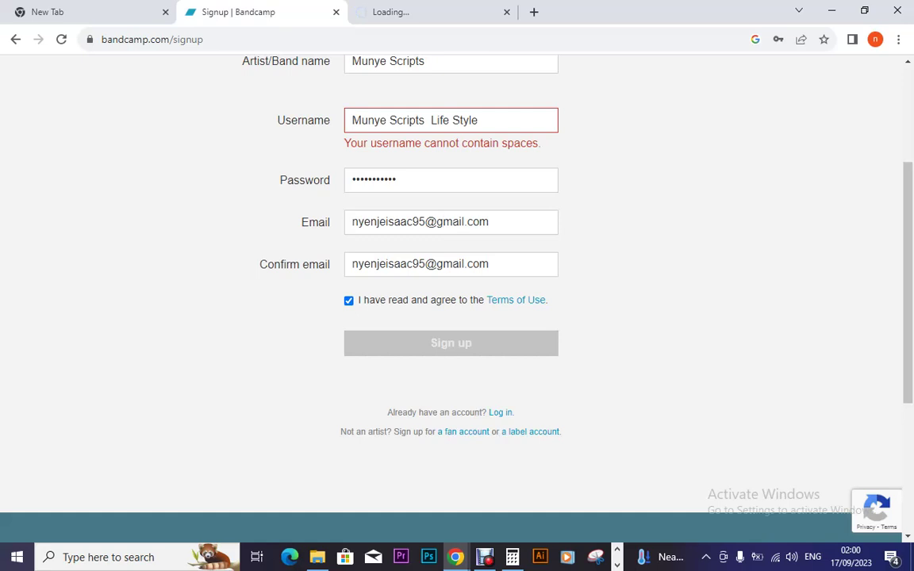
key("Tab")
key("Tab")
key("space")
key("space")
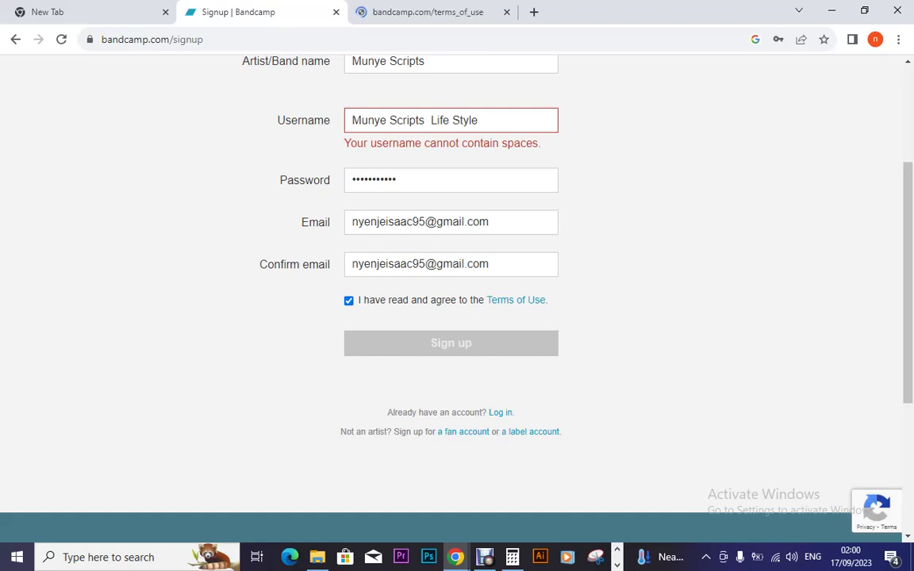
Step: Delete every space in the username, then clear the password field
key("BackSpace")
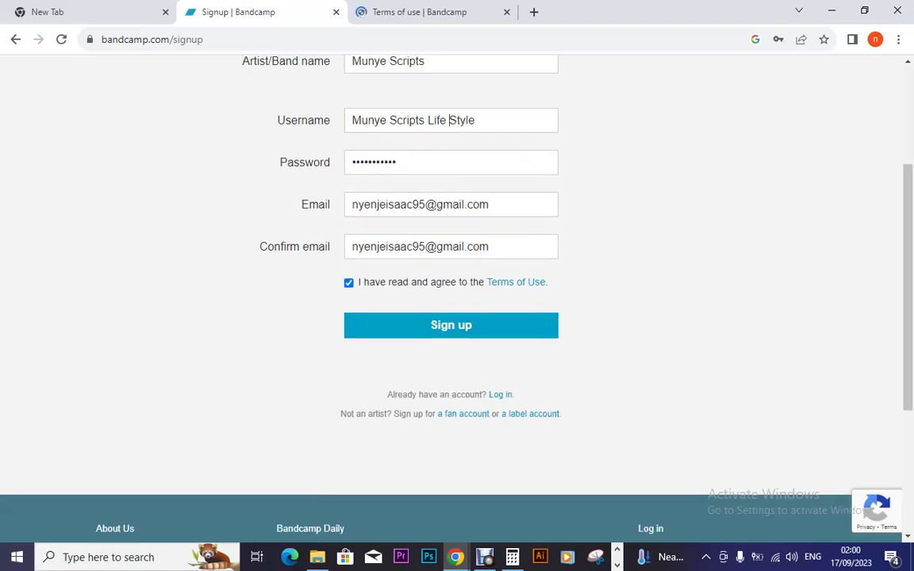
key("BackSpace")
key("Left")
key("Left")
key("Left")
key("Left")
key("BackSpace")
key("Home")
key("Right")
key("Right")
key("Right")
key("Right")
key("Right")
key("Right")
key("BackSpace")
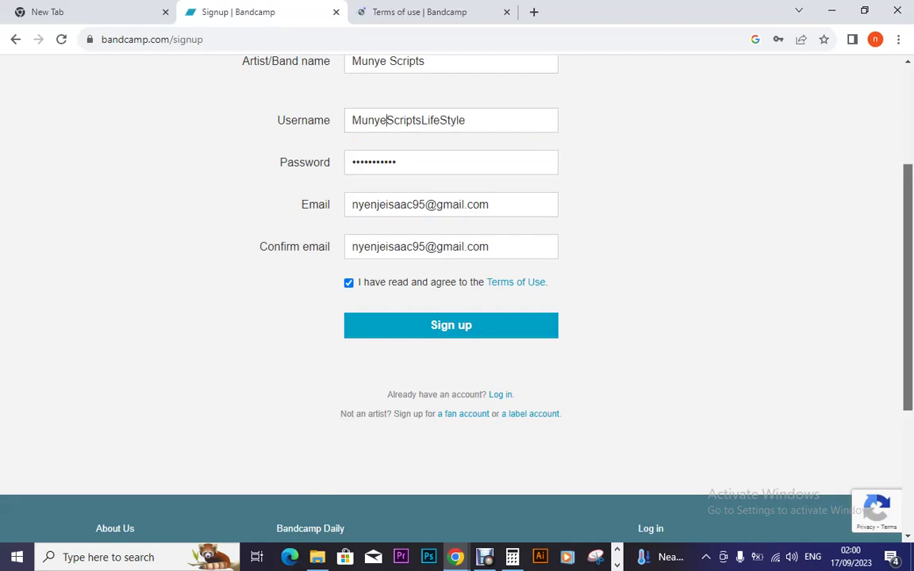
scroll(451, 301, "up", 2)
scroll(451, 302, "down", 1)
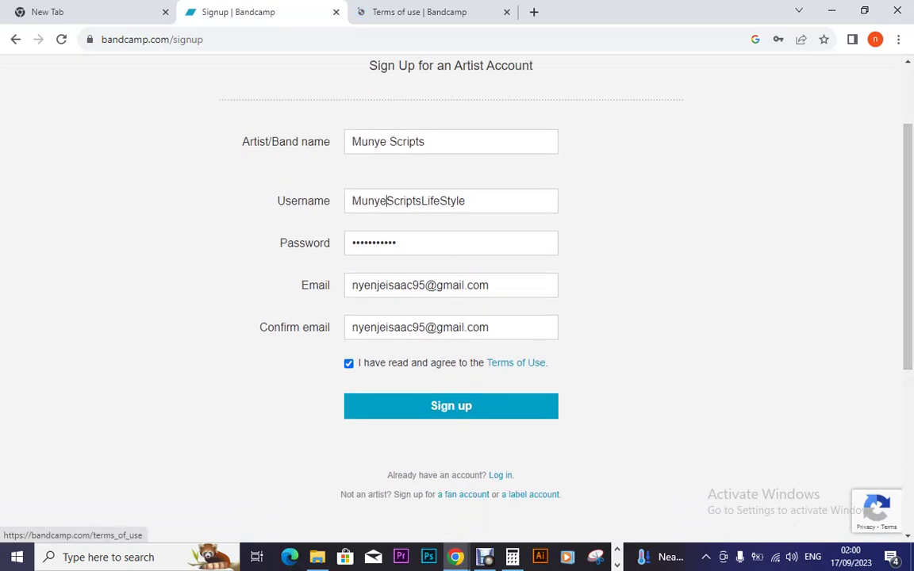
key("Tab")
key("BackSpace")
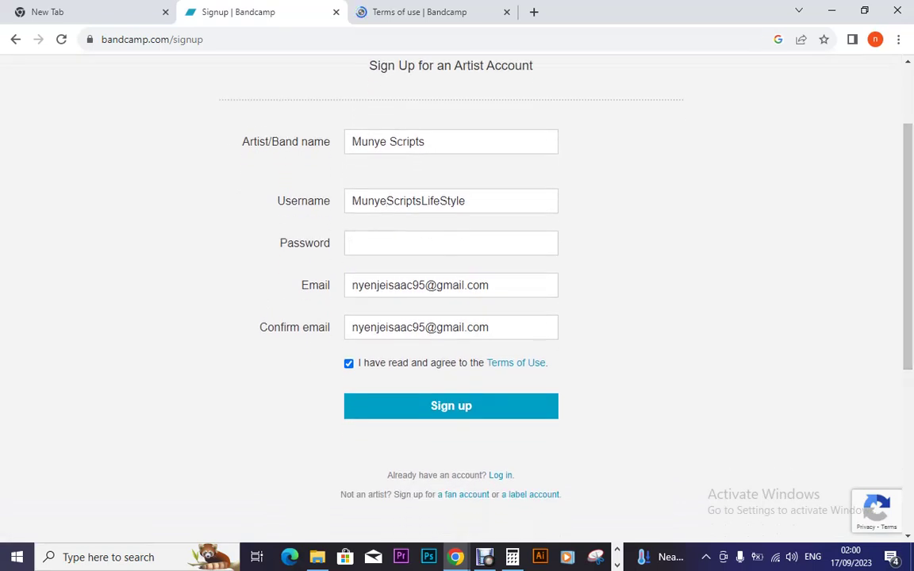
Step: Remove the stray letters accidentally added to the end of the username
left_click(466, 200)
type("mk")
key("BackSpace")
key("BackSpace")
Step: Enter the new password and submit the sign-up form
left_click(354, 243)
type("•••••••••••")
key("Return")
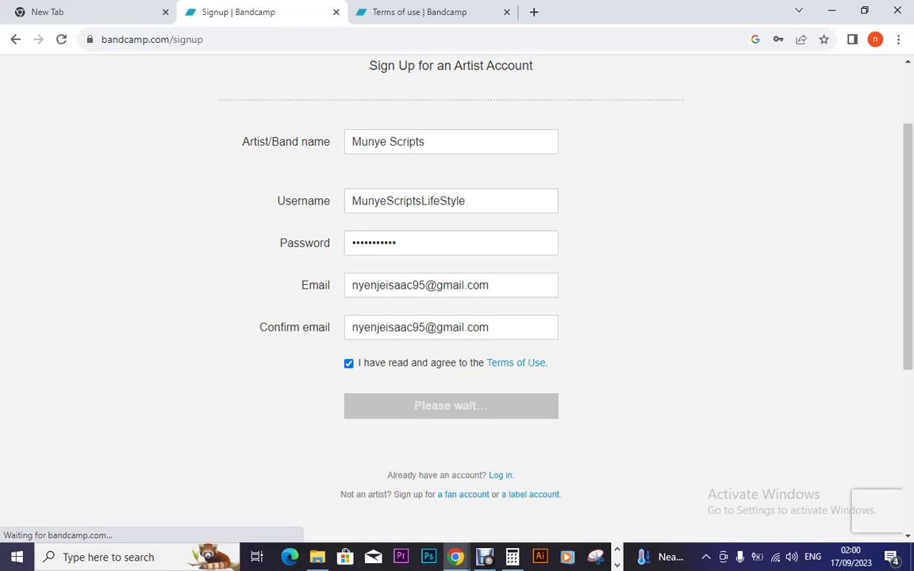